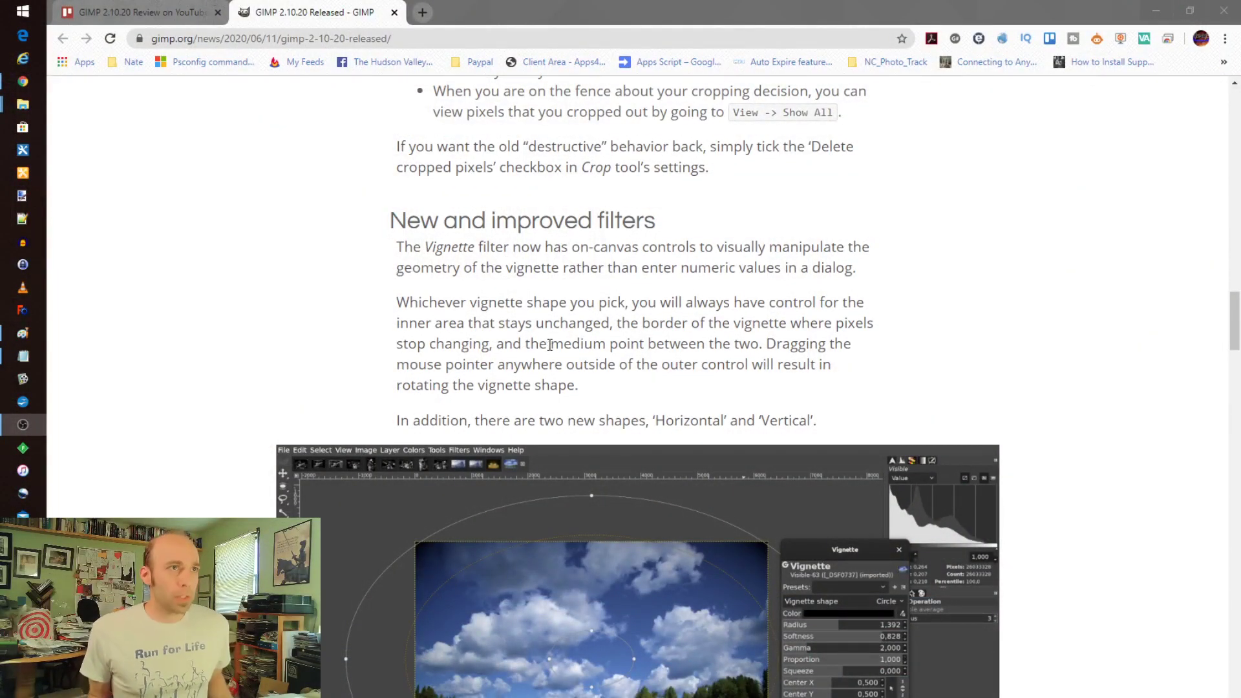
{"action": "scroll", "coordinate": [553, 331], "scroll_direction": "up", "scroll_amount": 1}
{"action": "scroll", "coordinate": [552, 331], "scroll_direction": "up", "scroll_amount": 9}
{"action": "scroll", "coordinate": [568, 337], "scroll_direction": "down", "scroll_amount": 13}
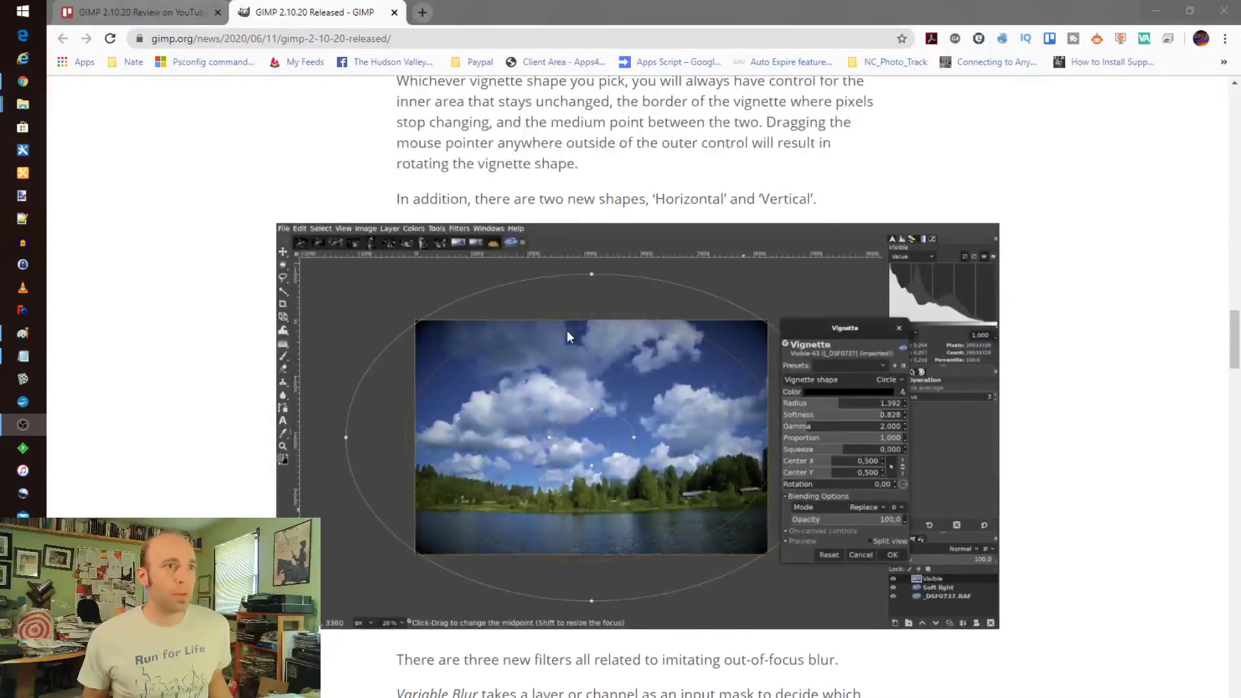
{"action": "scroll", "coordinate": [564, 339], "scroll_direction": "down", "scroll_amount": 12}
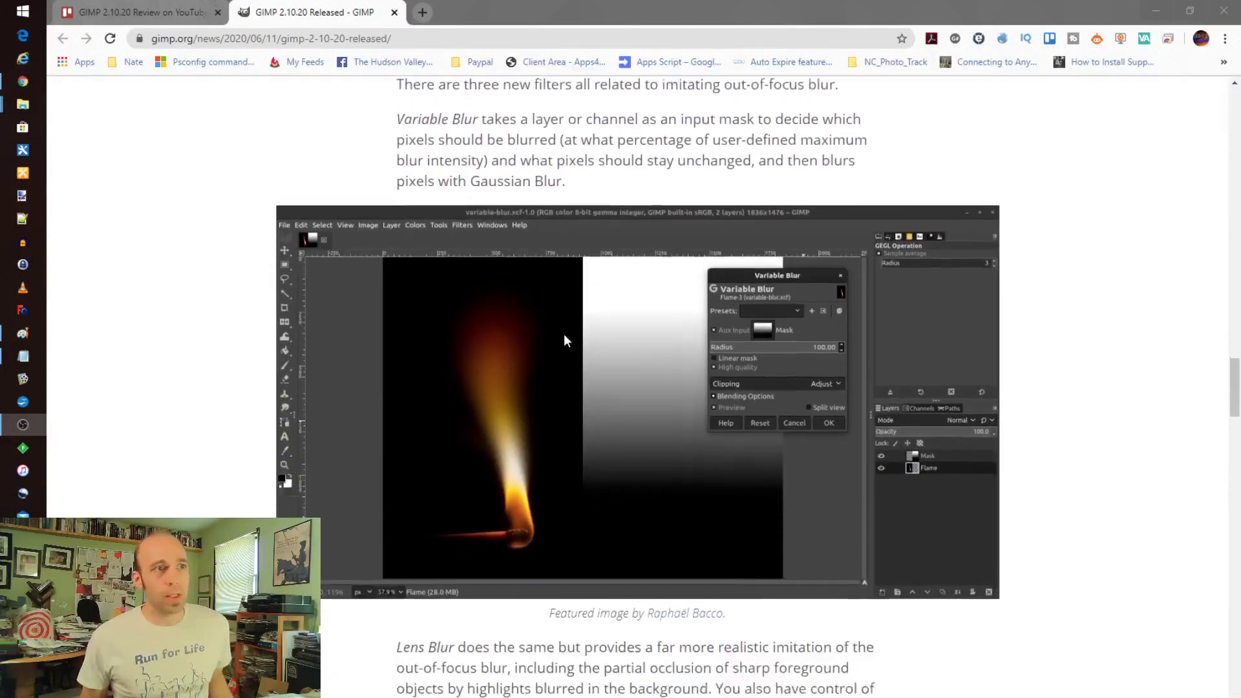
{"action": "scroll", "coordinate": [564, 338], "scroll_direction": "down", "scroll_amount": 11}
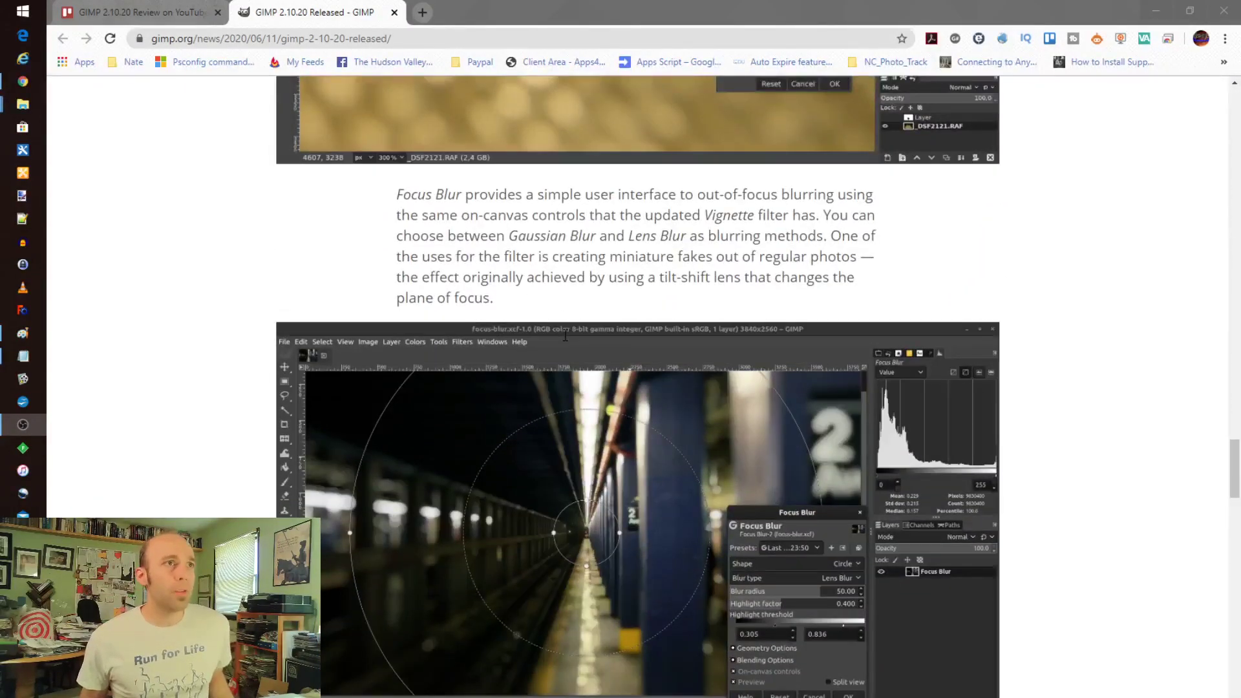
{"action": "scroll", "coordinate": [566, 335], "scroll_direction": "down", "scroll_amount": 14}
{"action": "scroll", "coordinate": [566, 336], "scroll_direction": "up", "scroll_amount": 8}
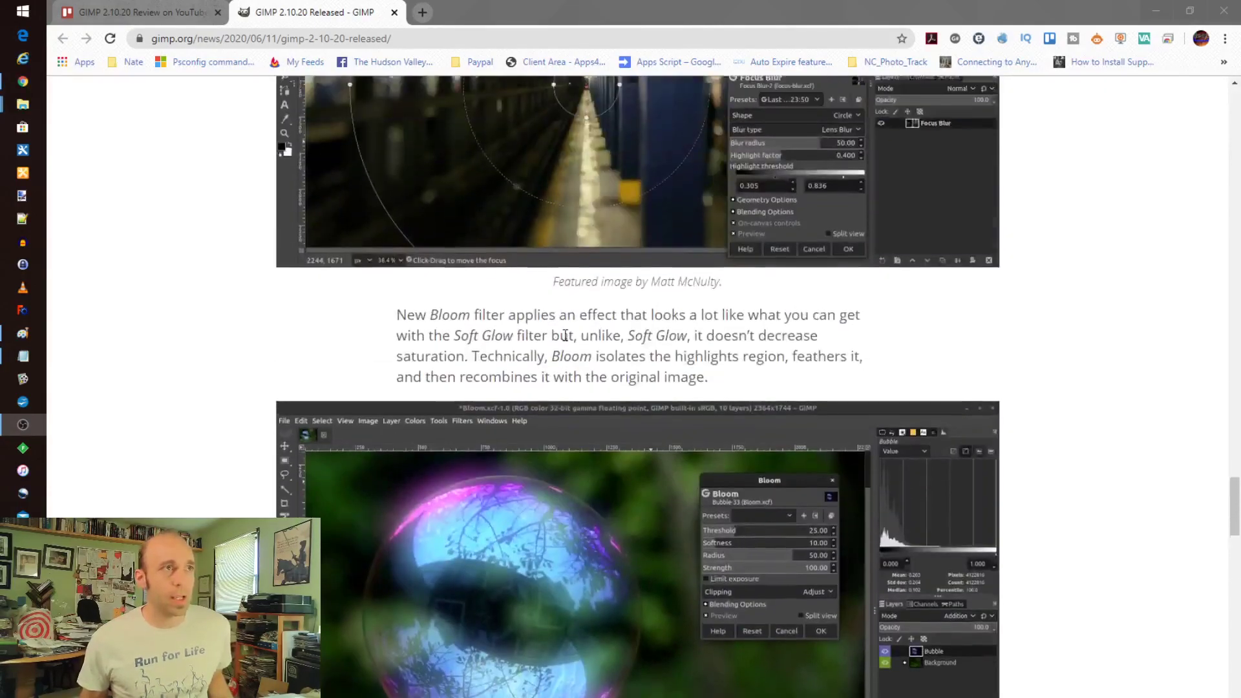
{"action": "scroll", "coordinate": [543, 327], "scroll_direction": "up", "scroll_amount": 20}
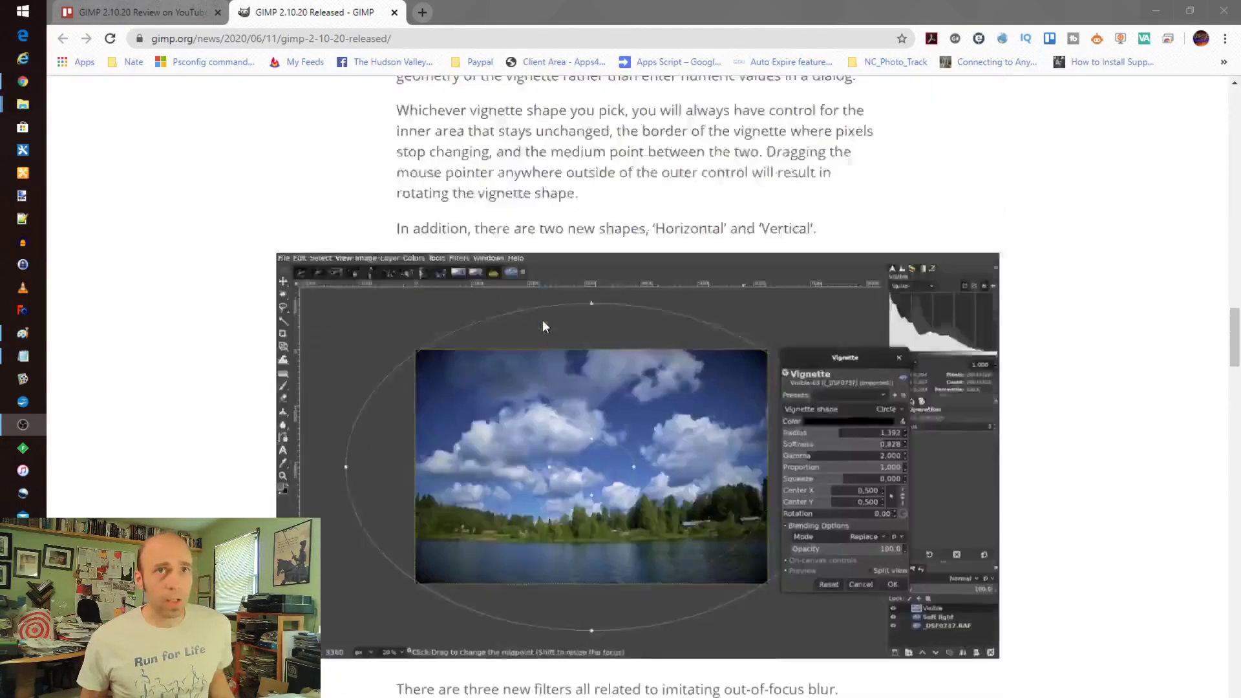
{"action": "scroll", "coordinate": [541, 320], "scroll_direction": "up", "scroll_amount": 17}
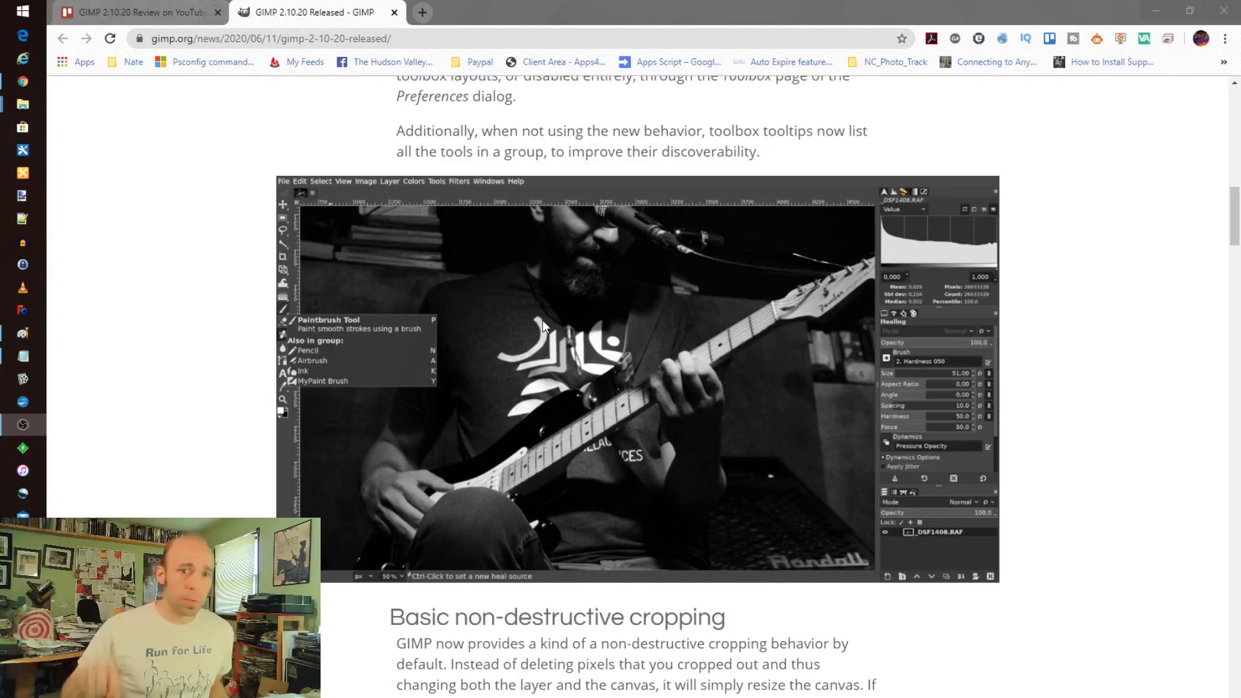
{"action": "scroll", "coordinate": [549, 358], "scroll_direction": "up", "scroll_amount": 20}
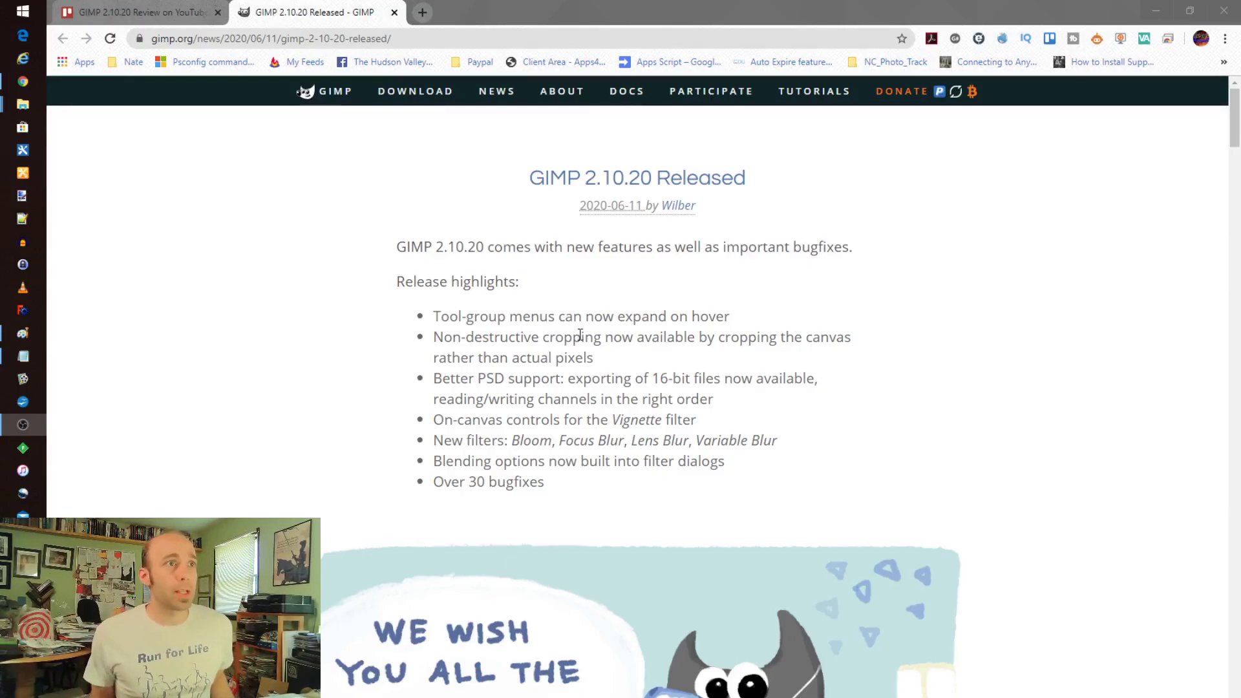
{"action": "scroll", "coordinate": [581, 333], "scroll_direction": "down", "scroll_amount": 6}
{"action": "scroll", "coordinate": [582, 333], "scroll_direction": "down", "scroll_amount": 20}
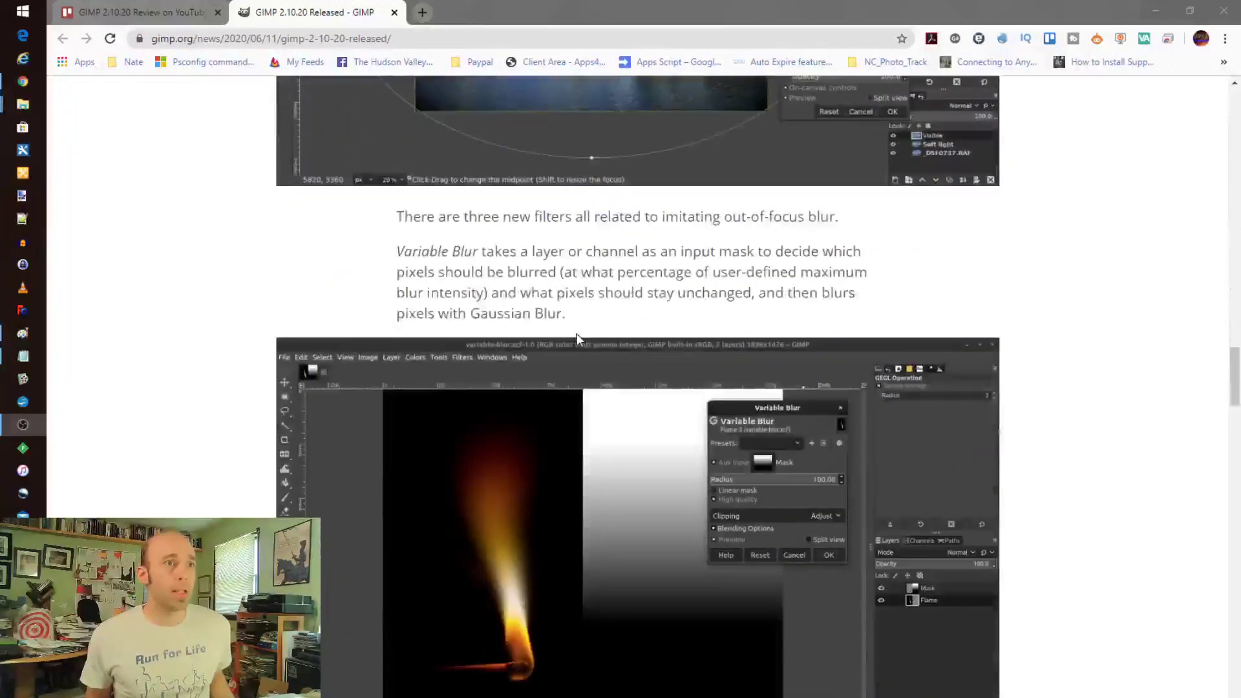
Minimize Chrome and start the Vignette filter on street photo DSC_0193 (radius 1.200, softness 0.800, gamma 2.000)
{"action": "left_click", "coordinate": [1155, 11]}
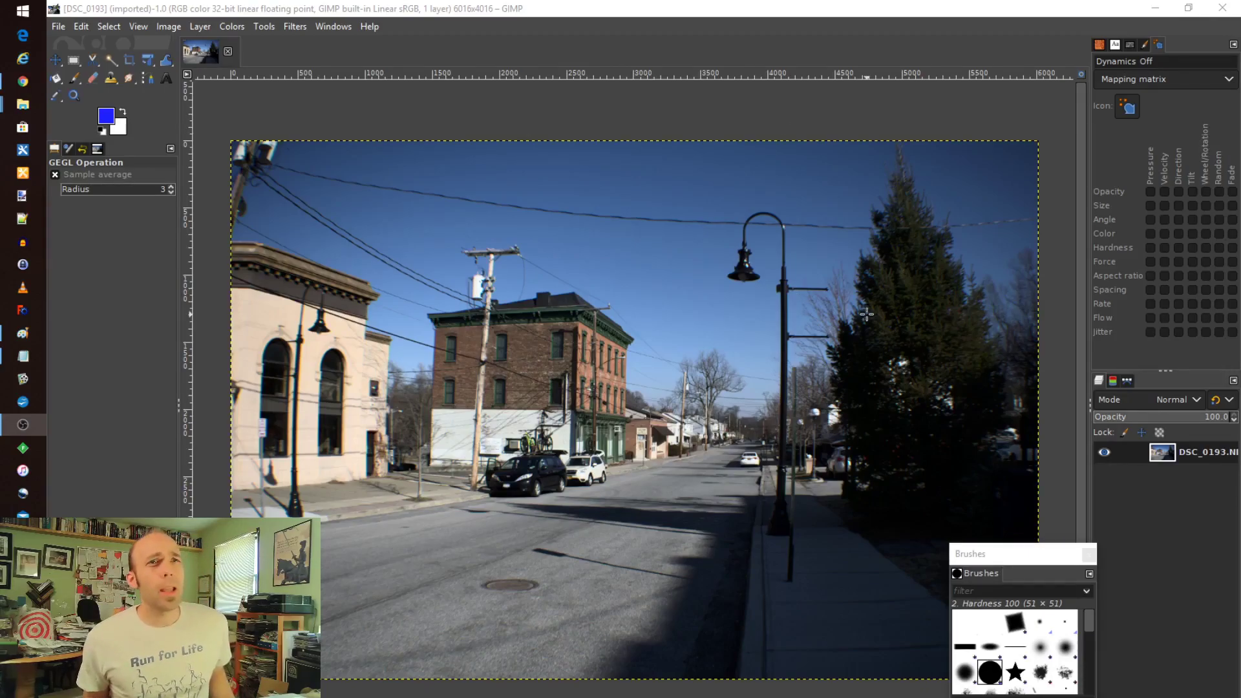
{"action": "left_click", "coordinate": [295, 27]}
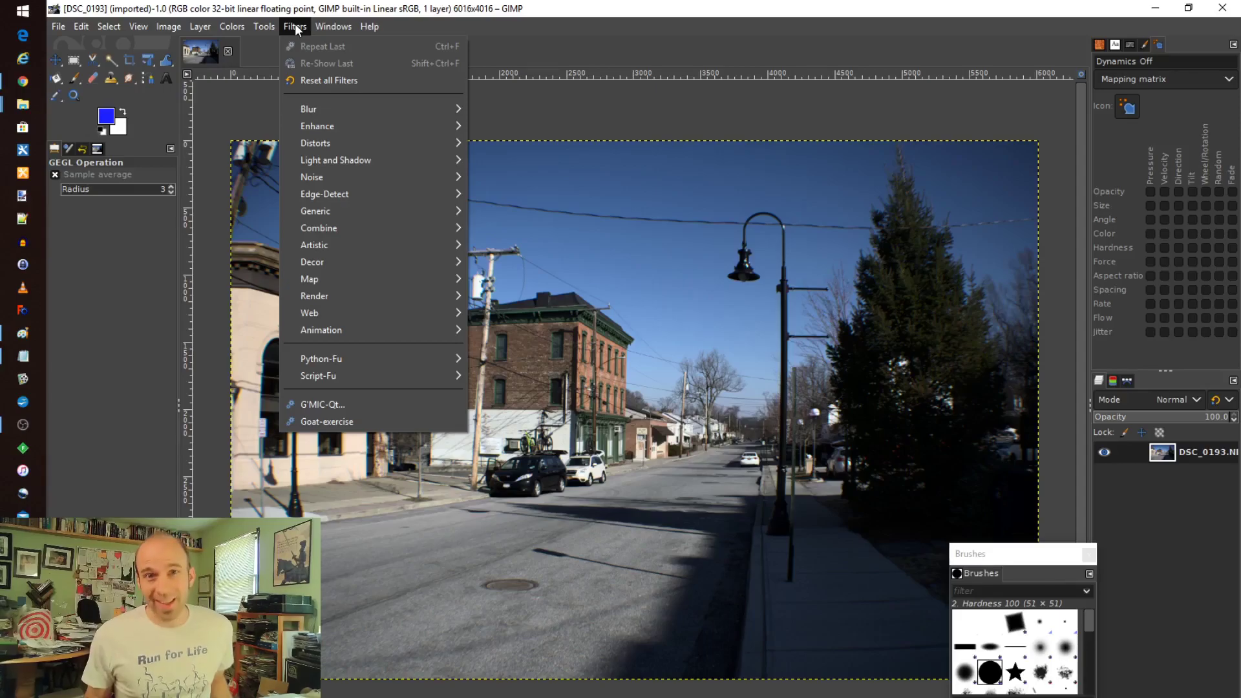
{"action": "mouse_move", "coordinate": [362, 167]}
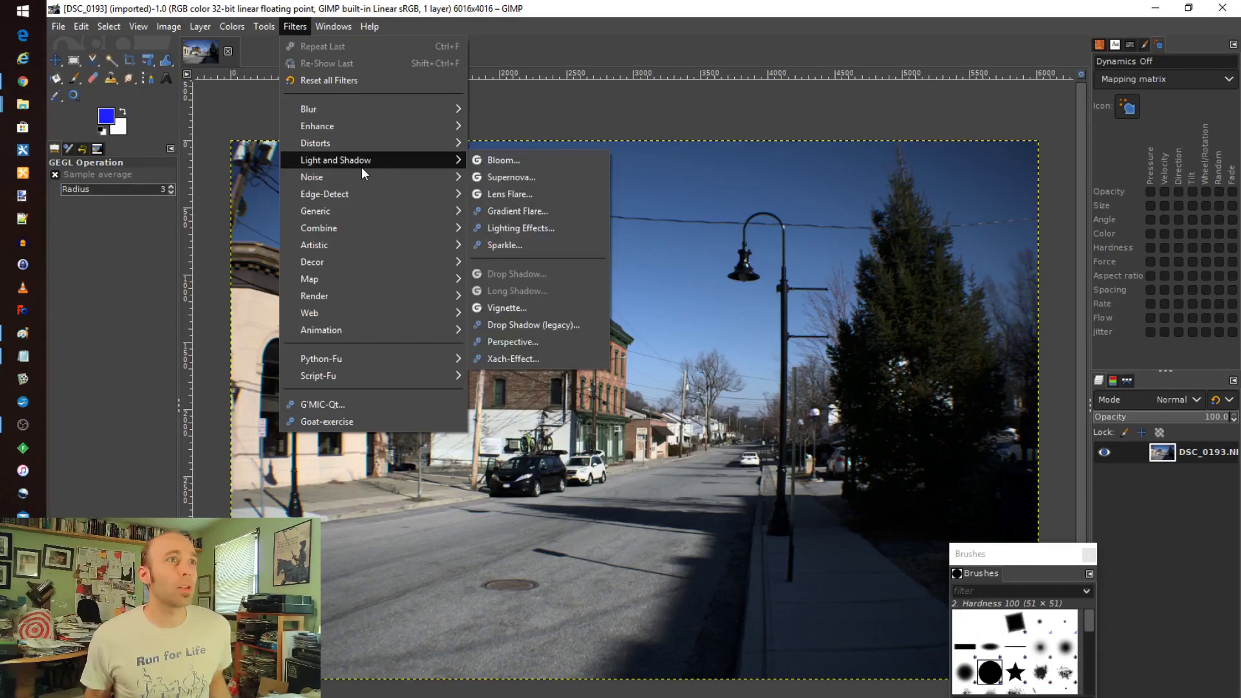
{"action": "left_click", "coordinate": [514, 306]}
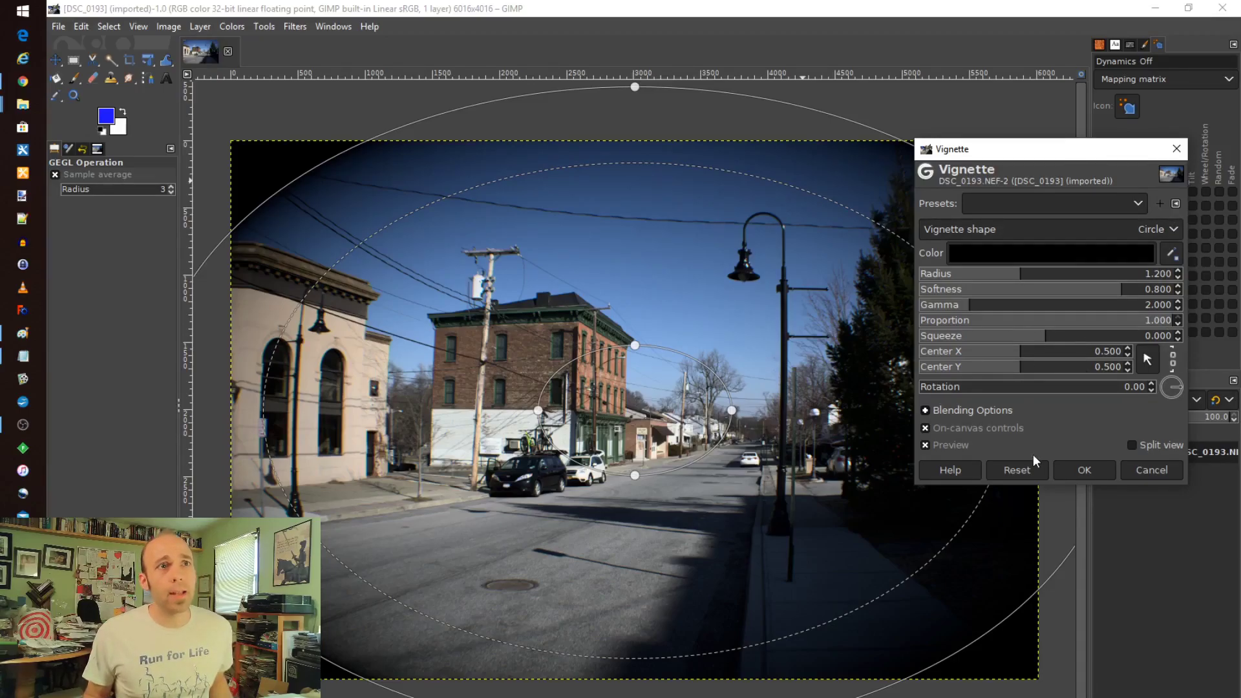
Expand the vignette's Blending Options and browse the modes, keeping Replace at opacity 100
{"action": "left_click", "coordinate": [971, 411]}
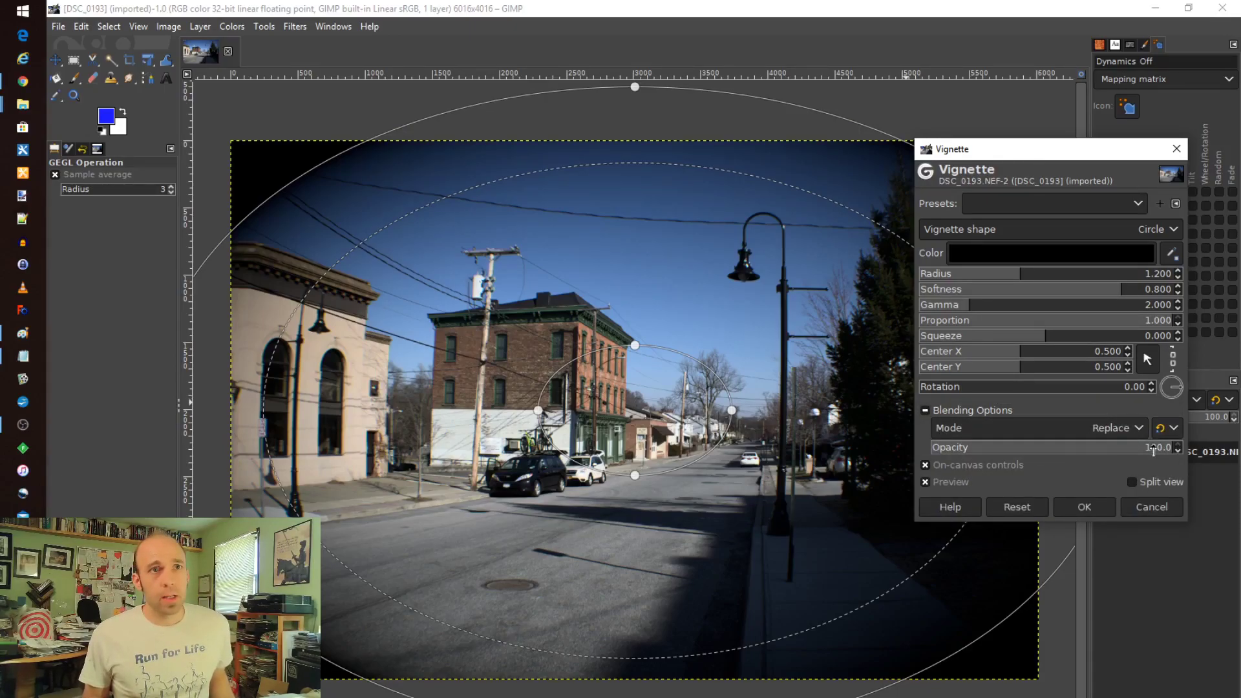
{"action": "left_click", "coordinate": [1131, 429]}
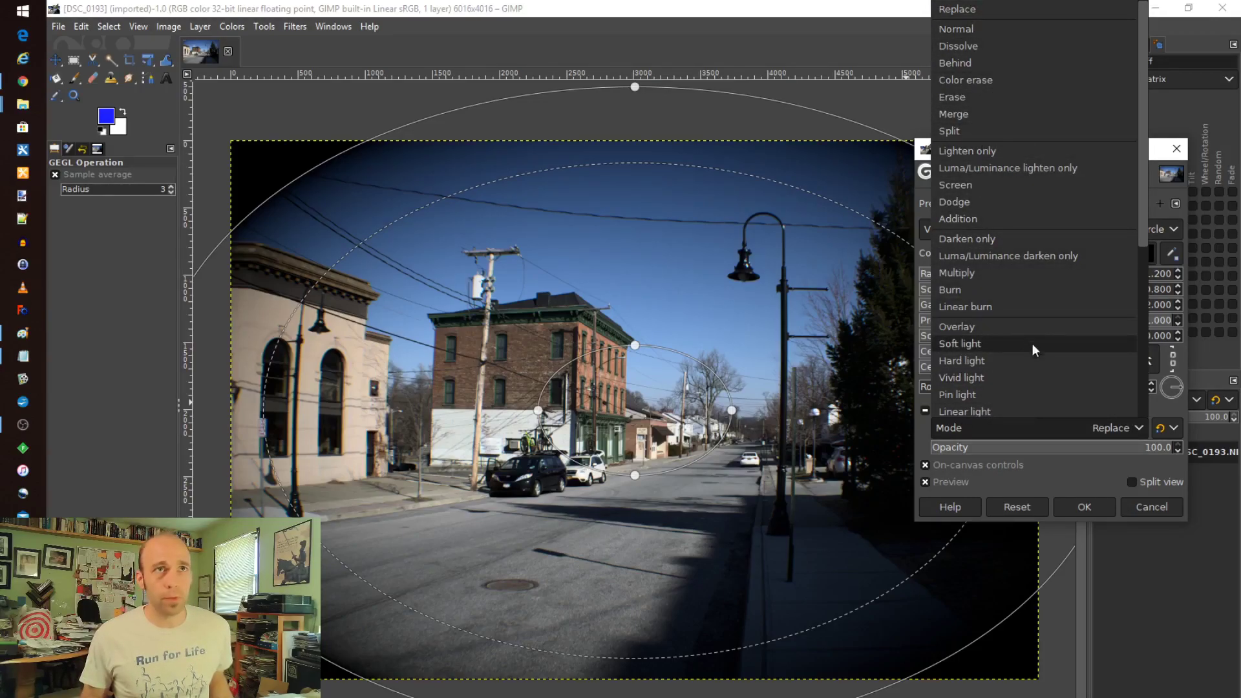
{"action": "left_click", "coordinate": [1095, 456]}
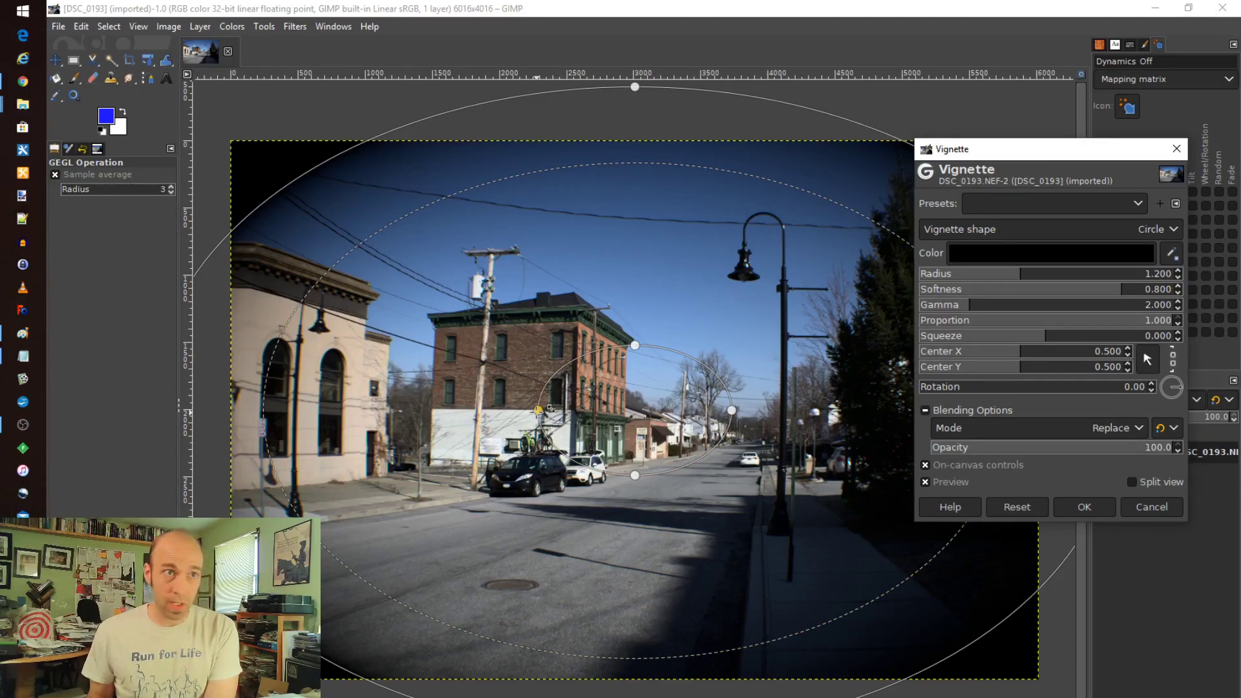
Reshape the vignette into a smaller, wider oval with its centre shifted slightly right
{"action": "mouse_move", "coordinate": [538, 409]}
{"action": "left_mouse_down"}
{"action": "mouse_move", "coordinate": [571, 411]}
{"action": "mouse_move", "coordinate": [556, 411]}
{"action": "left_mouse_up"}
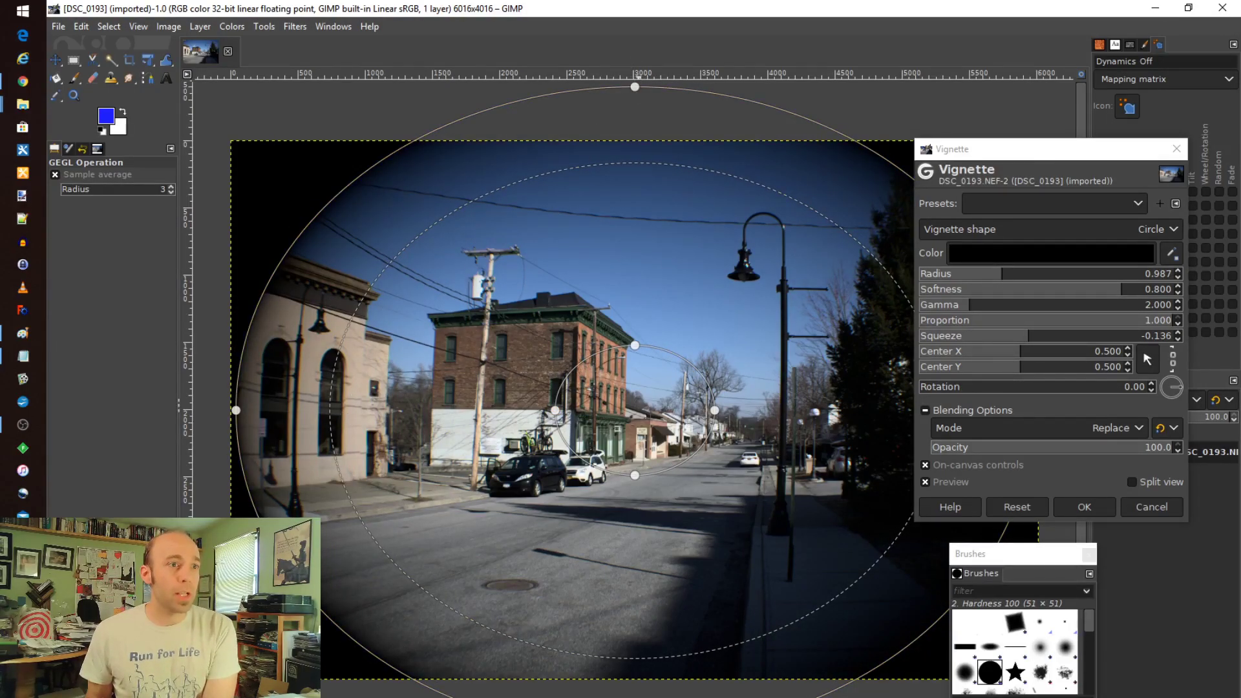
{"action": "left_click_drag", "start_coordinate": [635, 87], "coordinate": [635, 125]}
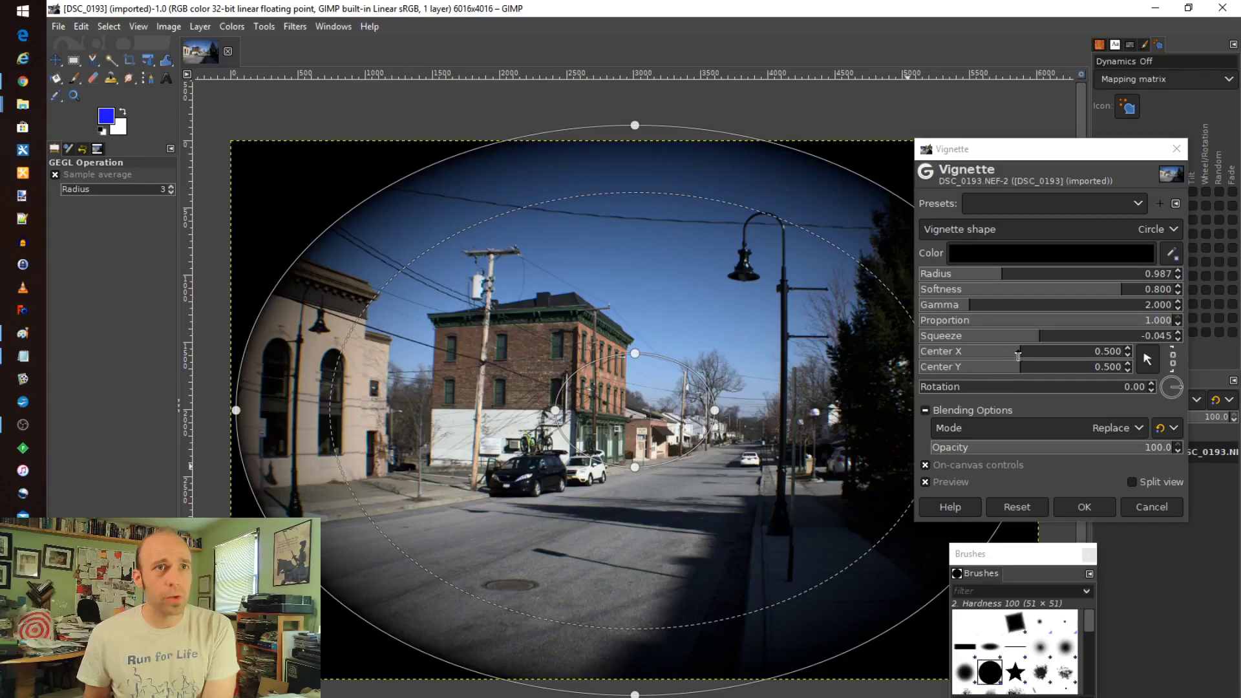
{"action": "mouse_move", "coordinate": [1019, 356]}
{"action": "left_mouse_down"}
{"action": "mouse_move", "coordinate": [1054, 356]}
{"action": "mouse_move", "coordinate": [1018, 356]}
{"action": "left_mouse_up"}
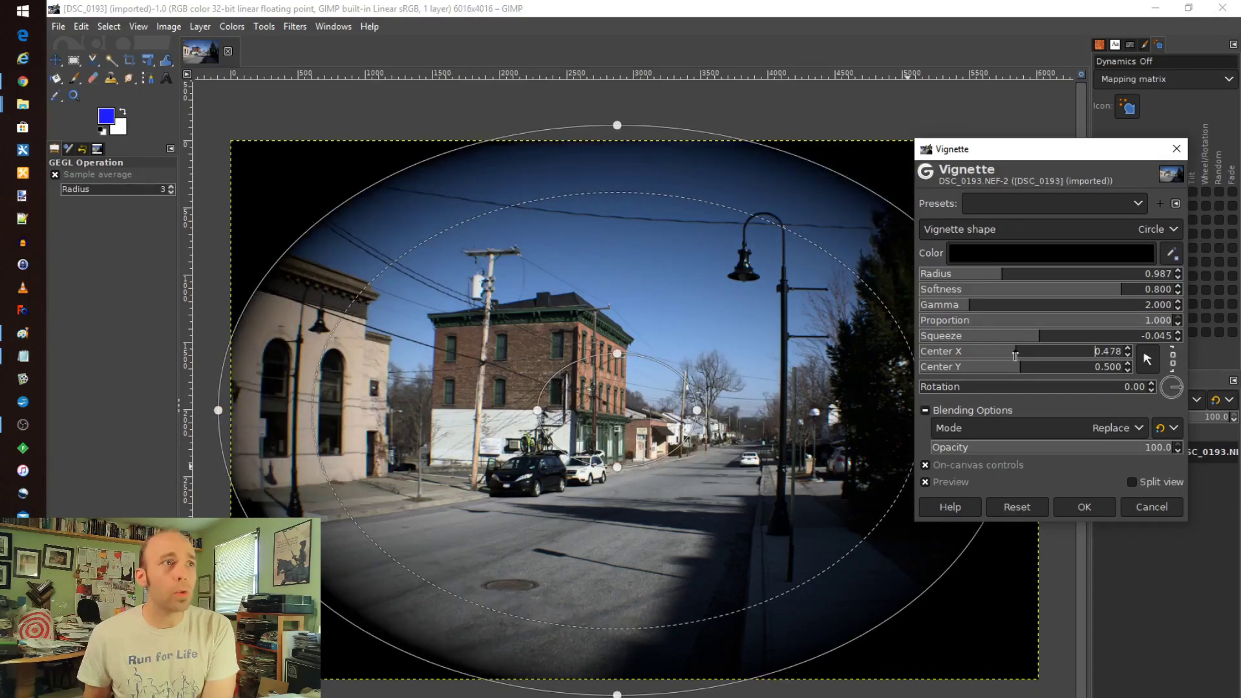
{"action": "left_click_drag", "start_coordinate": [1016, 356], "coordinate": [1023, 356]}
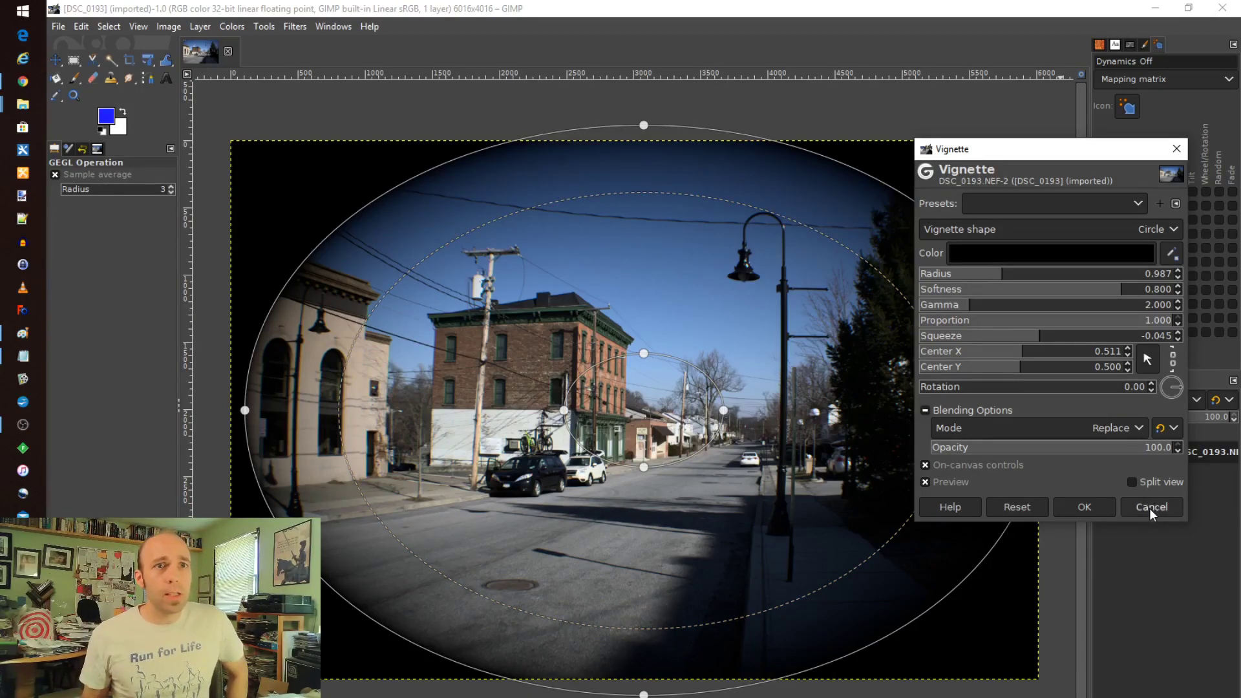
Compare in split view, then apply the vignette across the whole street photo
{"action": "left_click", "coordinate": [1133, 483]}
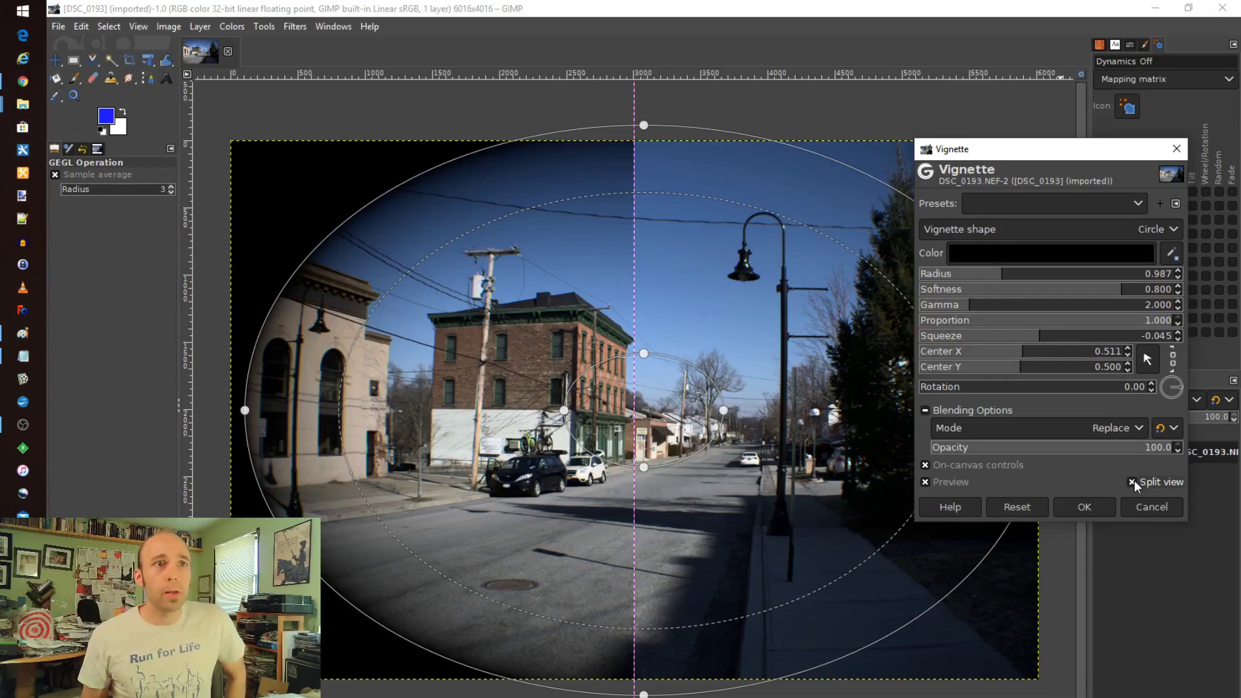
{"action": "left_click", "coordinate": [1133, 482]}
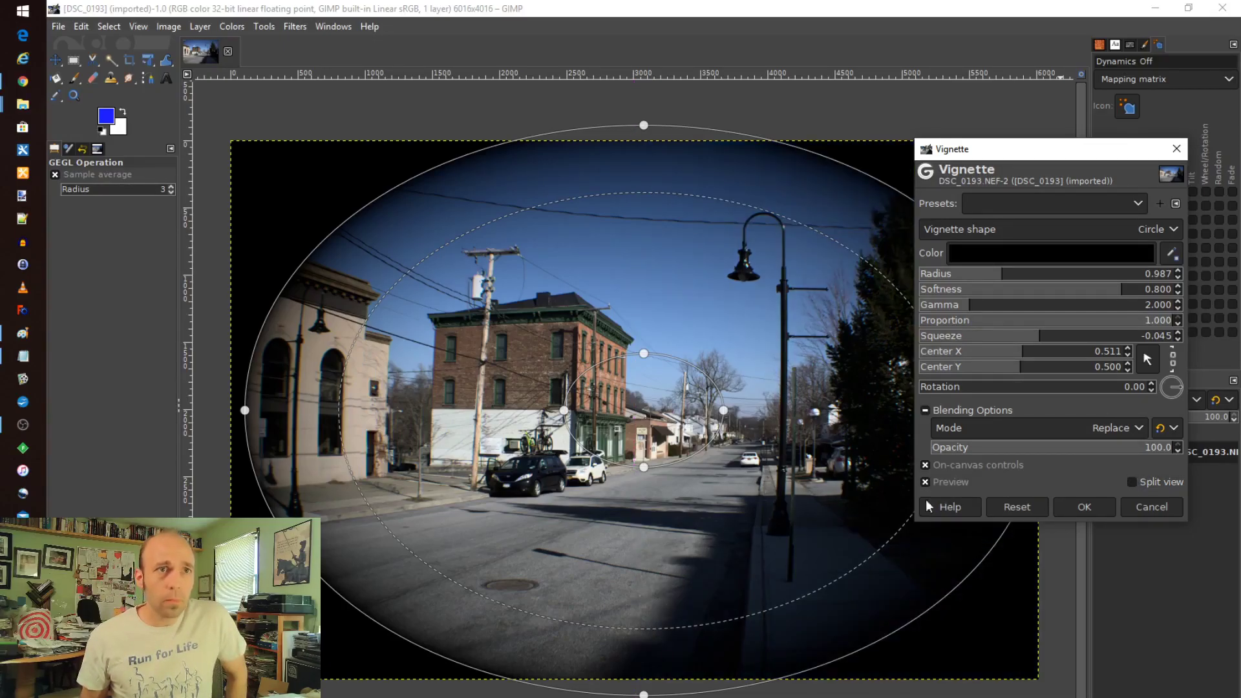
{"action": "left_click", "coordinate": [1091, 507]}
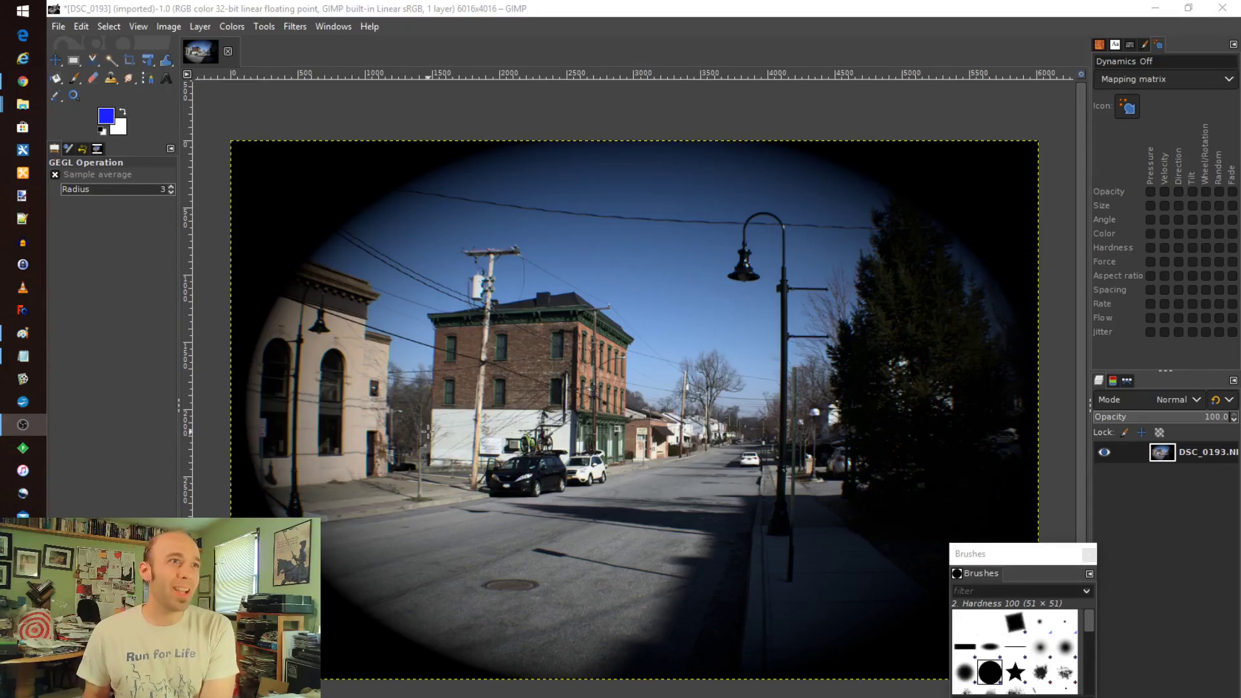
Preview Focus Blur with Circle shape, Gaussian Blur and blur radius 25.00
{"action": "left_click", "coordinate": [299, 29]}
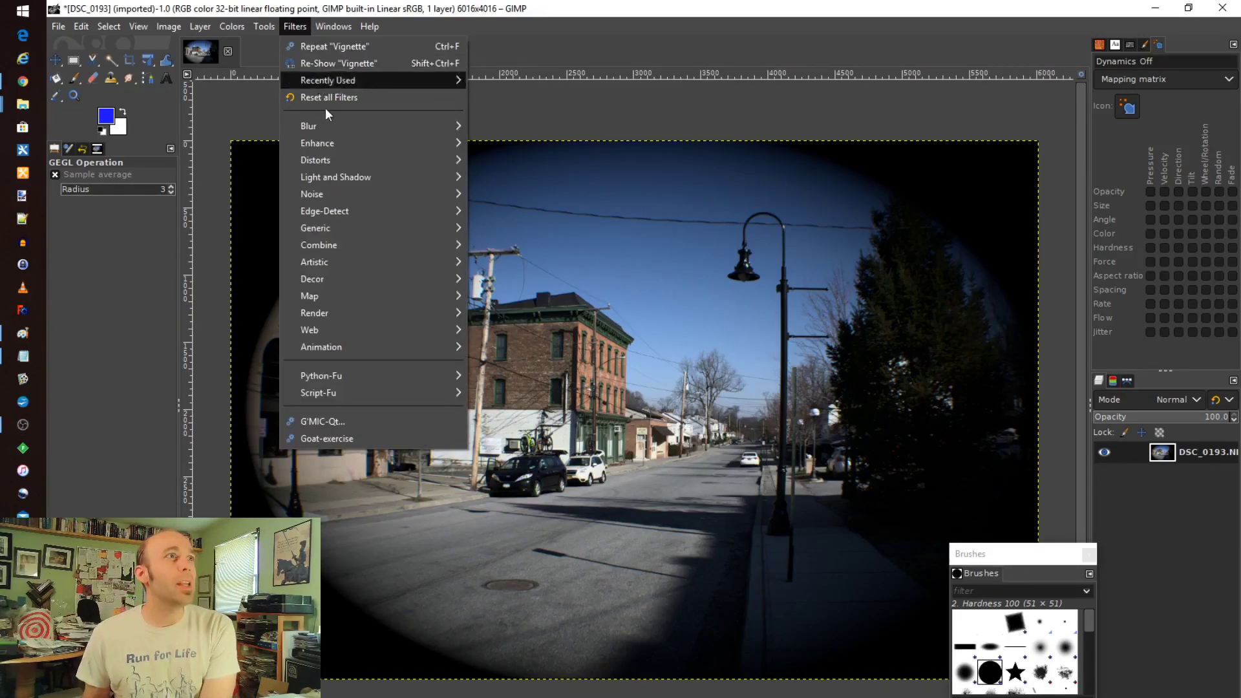
{"action": "mouse_move", "coordinate": [331, 122]}
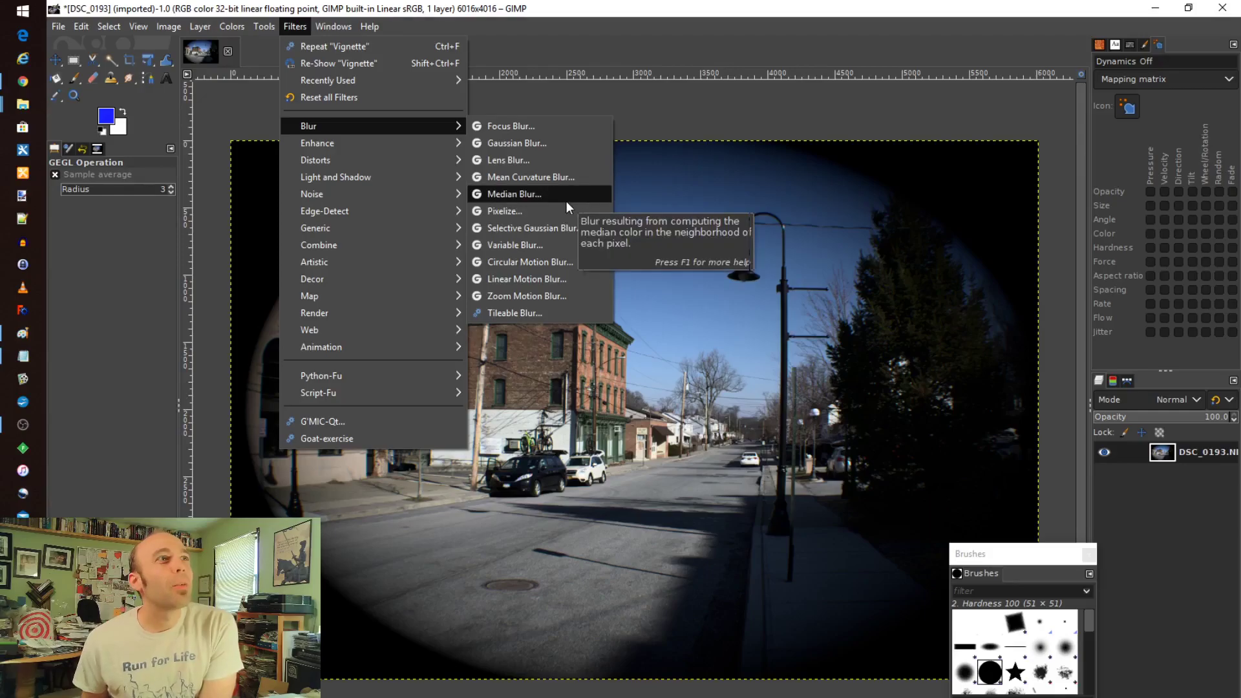
{"action": "left_click", "coordinate": [537, 127]}
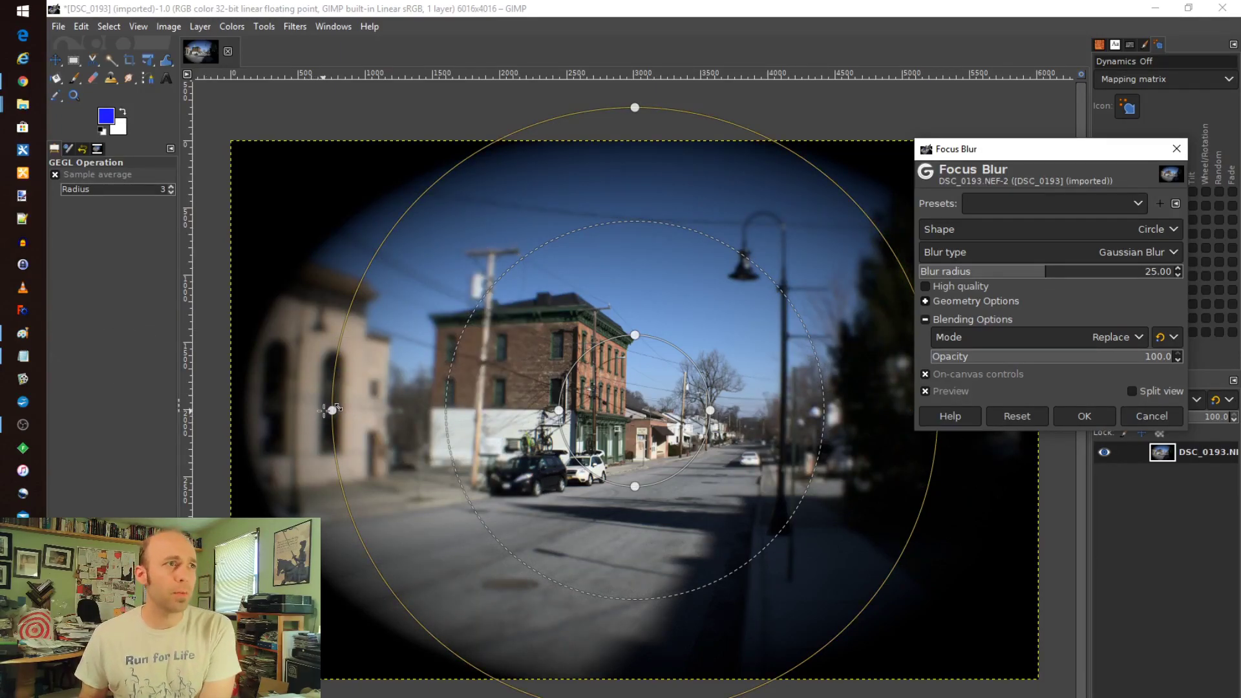
Make the sharp area a tall oval over the street and lamppost: radius 1.692, centre 0.626/0.540
{"action": "left_click_drag", "start_coordinate": [340, 407], "coordinate": [257, 407]}
{"action": "left_click_drag", "start_coordinate": [654, 410], "coordinate": [756, 431]}
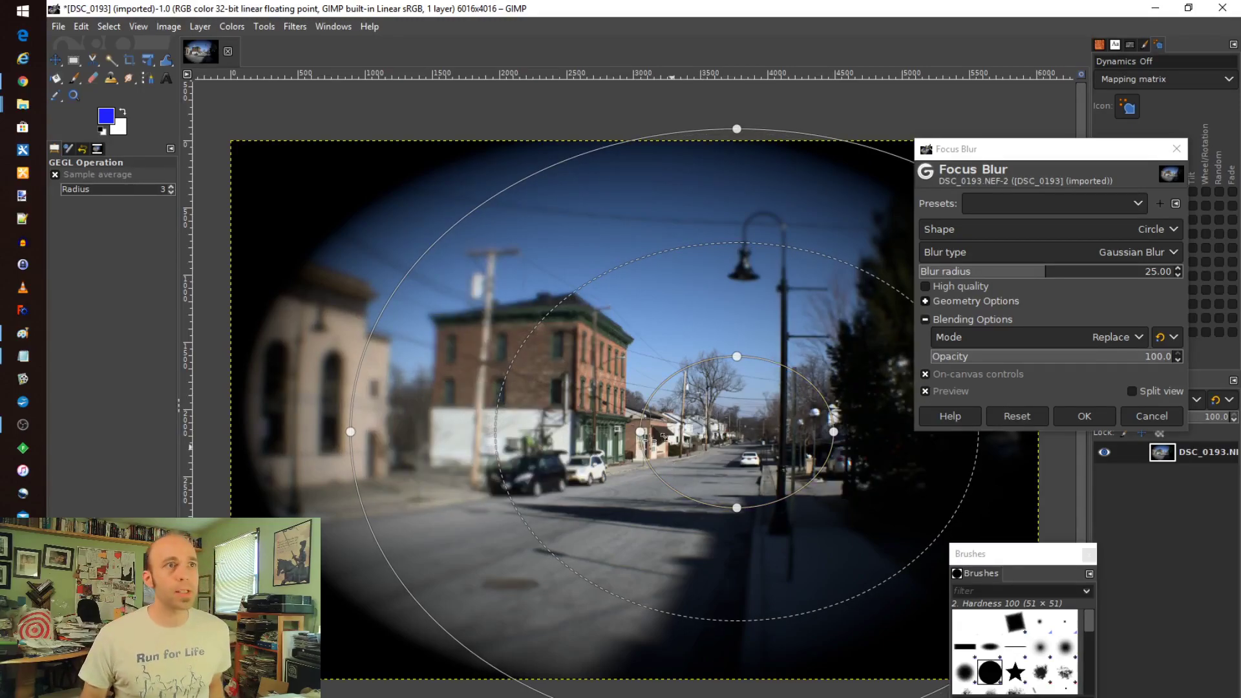
{"action": "left_click_drag", "start_coordinate": [640, 431], "coordinate": [679, 431]}
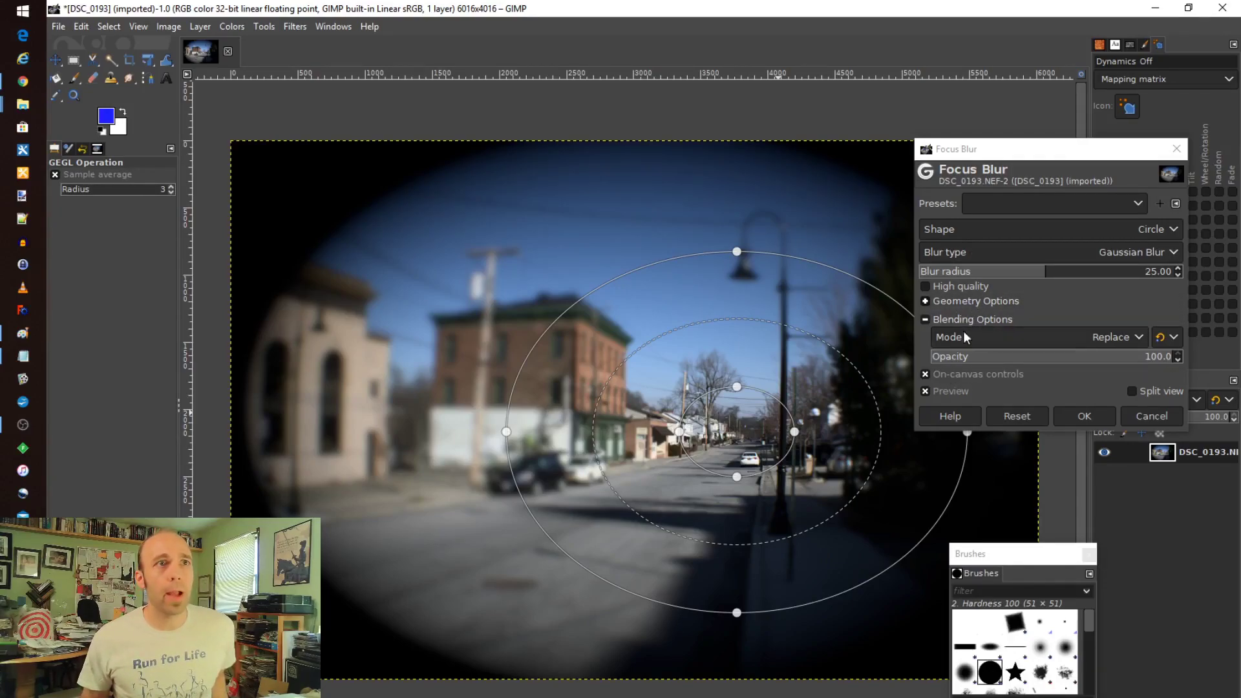
{"action": "left_click", "coordinate": [968, 300]}
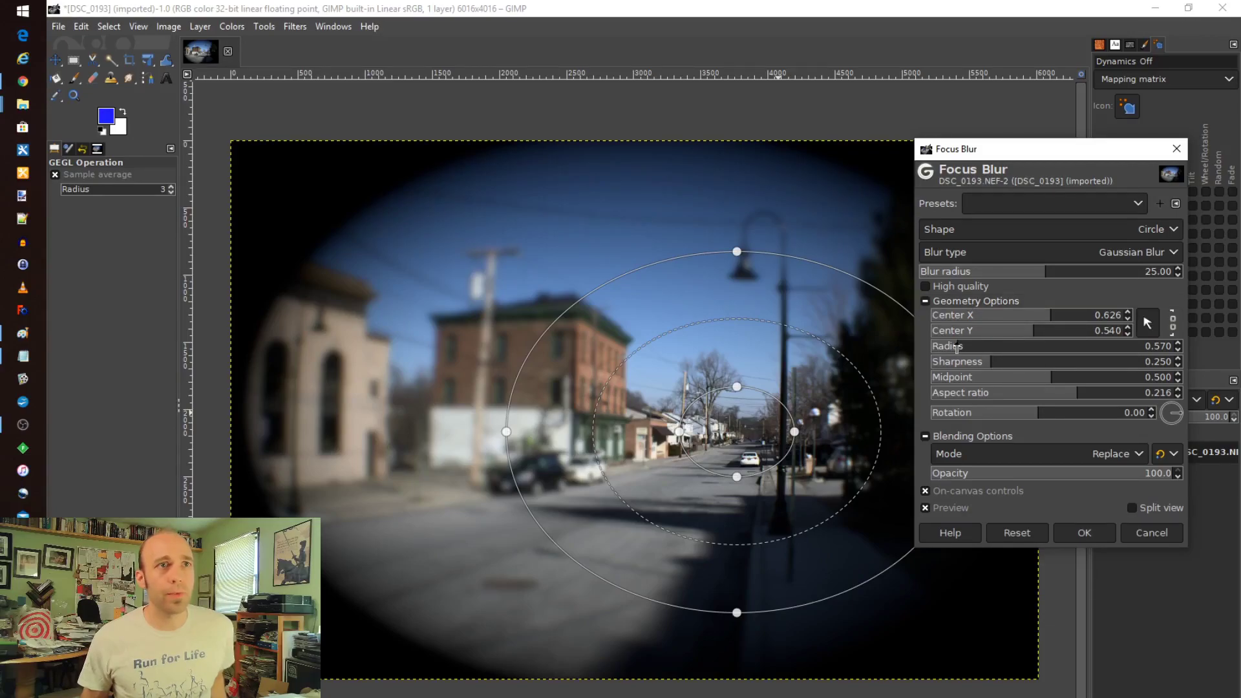
{"action": "left_click_drag", "start_coordinate": [957, 349], "coordinate": [1014, 348]}
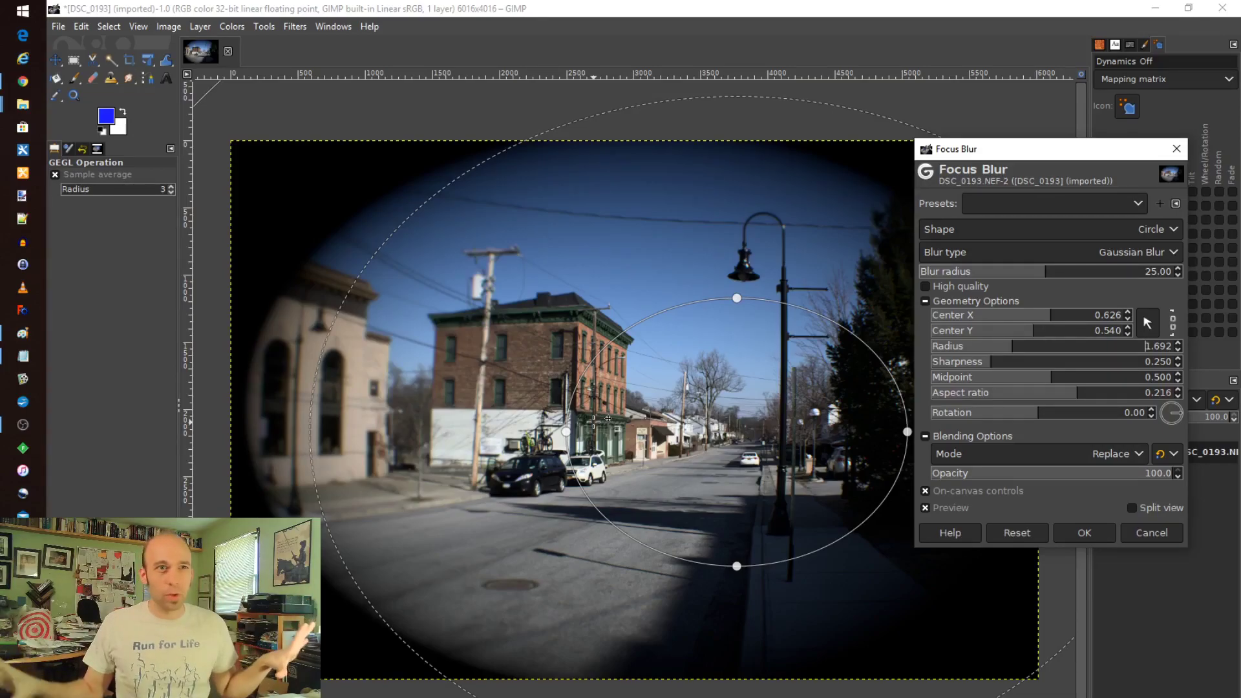
Commit the Focus Blur to the vignetted photo and return to the Filters menu
{"action": "left_click", "coordinate": [1095, 529]}
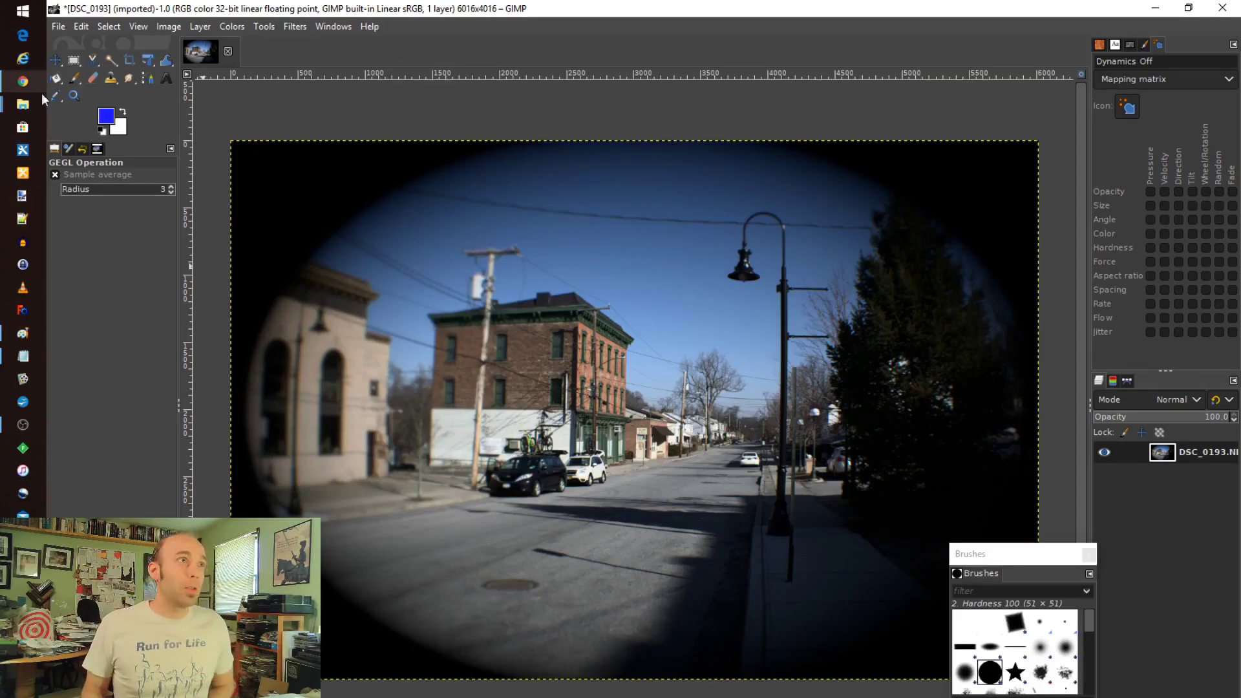
{"action": "left_click", "coordinate": [302, 28]}
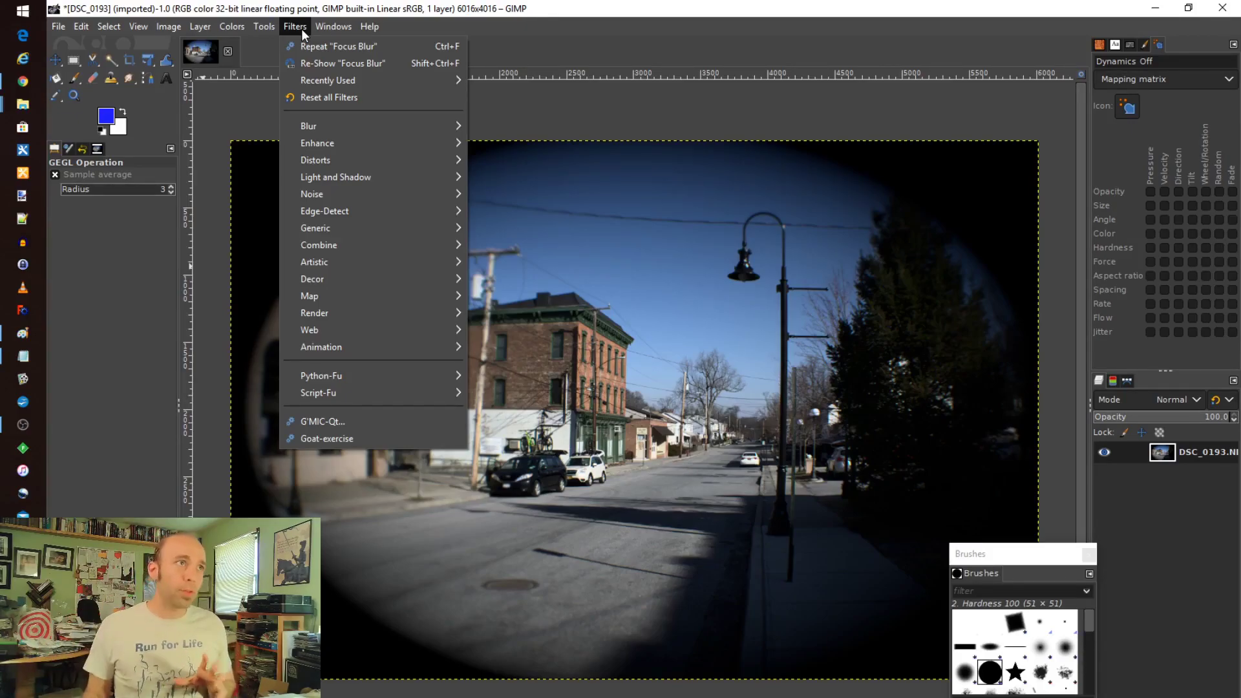
Preview Selective Gaussian Blur at blur radius 5.00 and max delta 0.200
{"action": "mouse_move", "coordinate": [319, 120]}
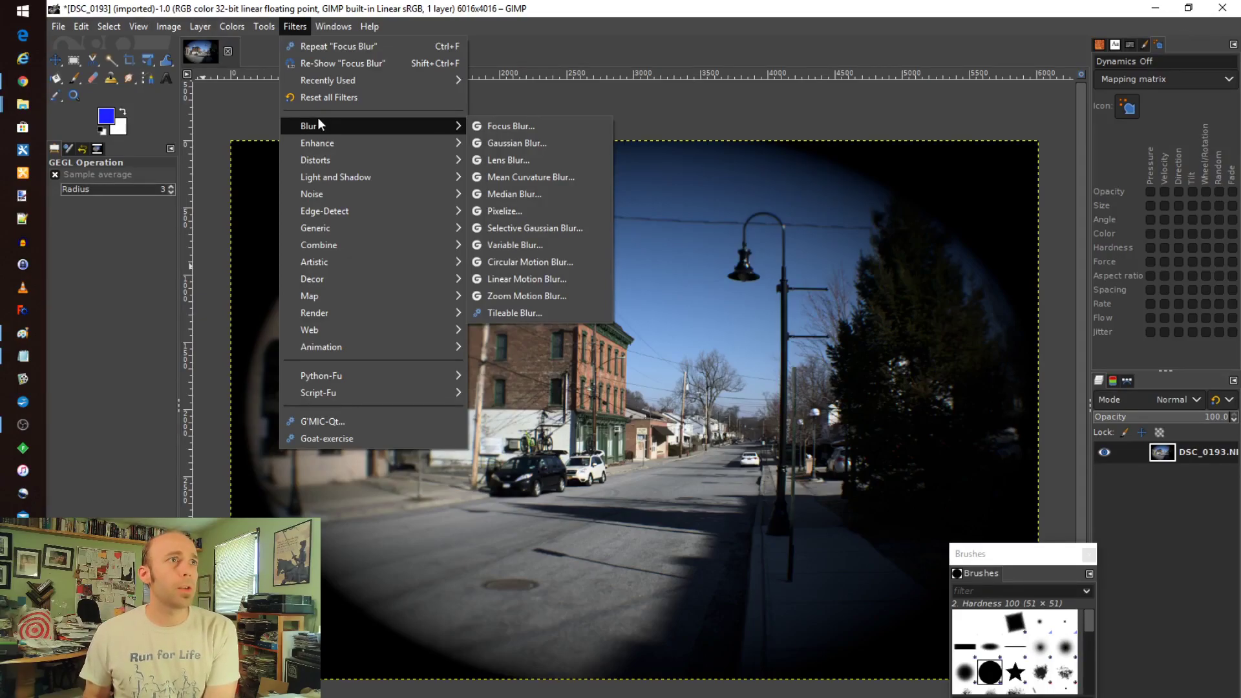
{"action": "left_click", "coordinate": [556, 227]}
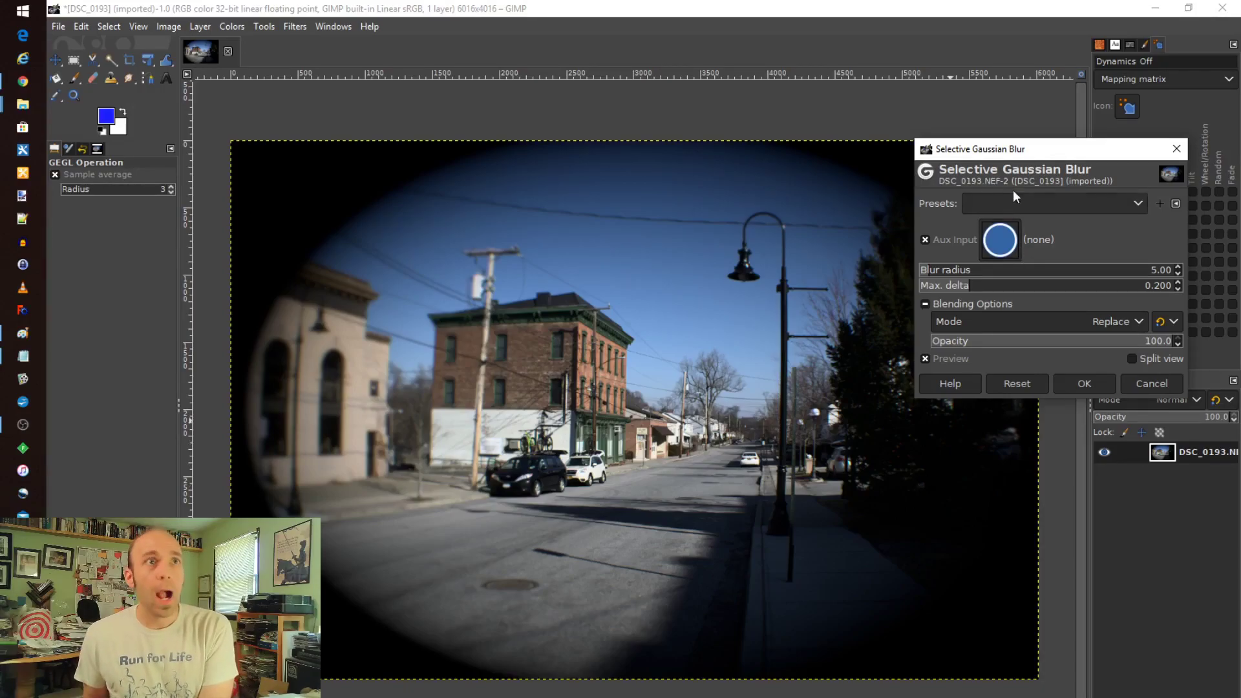
Move the blur dialog lower, check its Aux Input choices, then return to the GIMP 2.10.20 release notes
{"action": "left_click_drag", "start_coordinate": [1021, 151], "coordinate": [977, 247]}
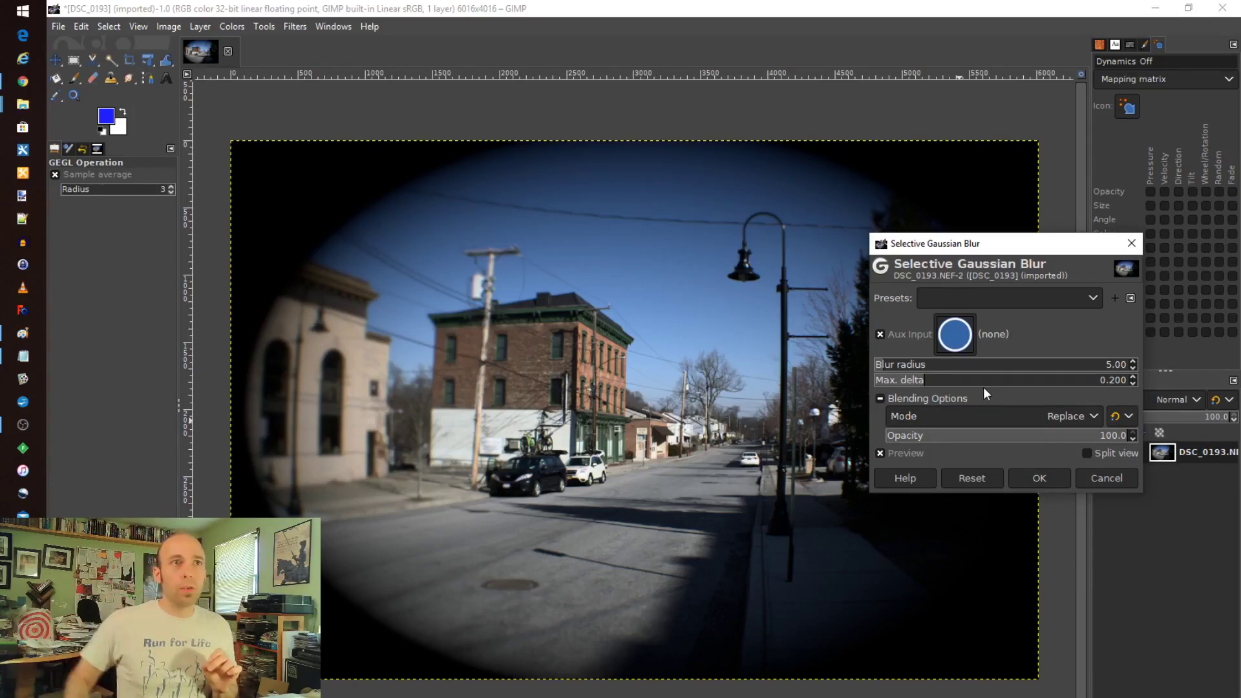
{"action": "left_click", "coordinate": [963, 319]}
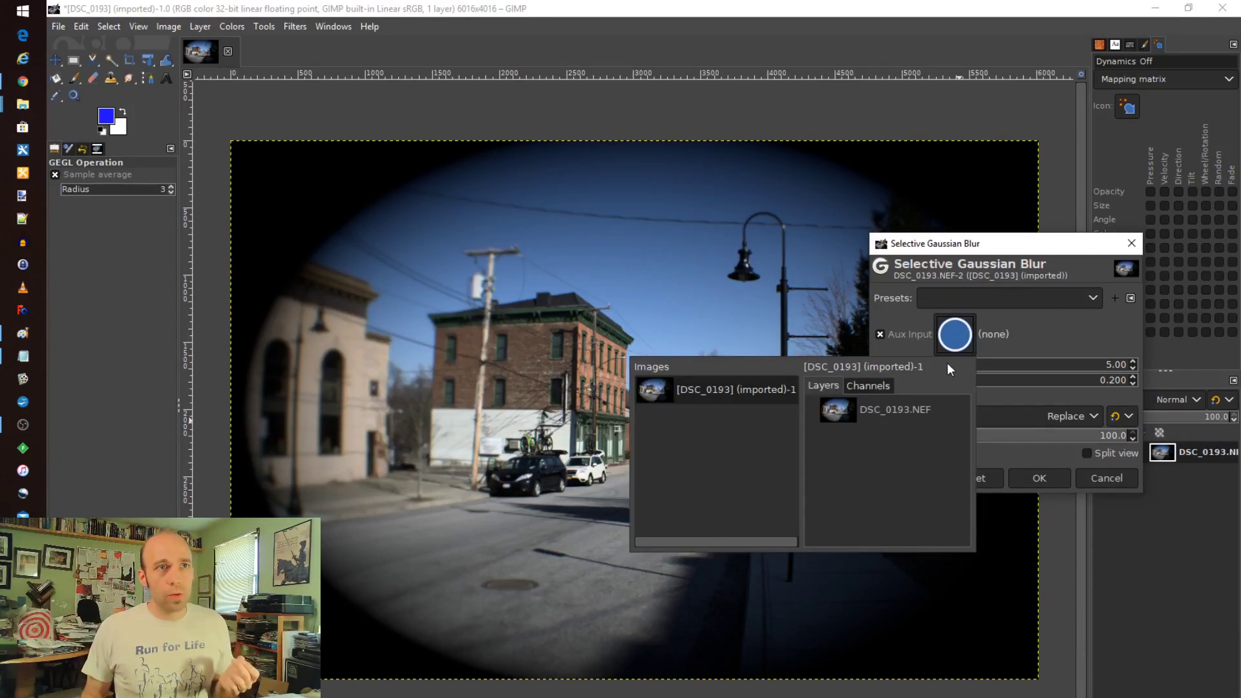
{"action": "left_click", "coordinate": [1027, 249]}
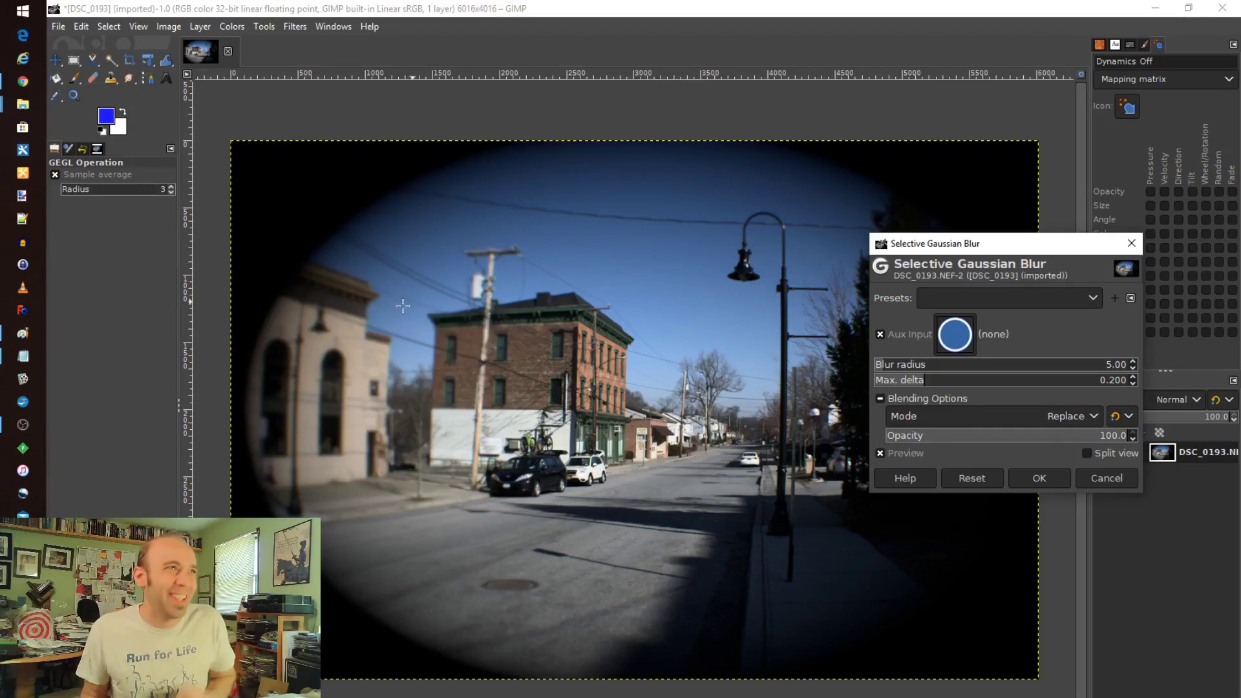
{"action": "left_click", "coordinate": [22, 81]}
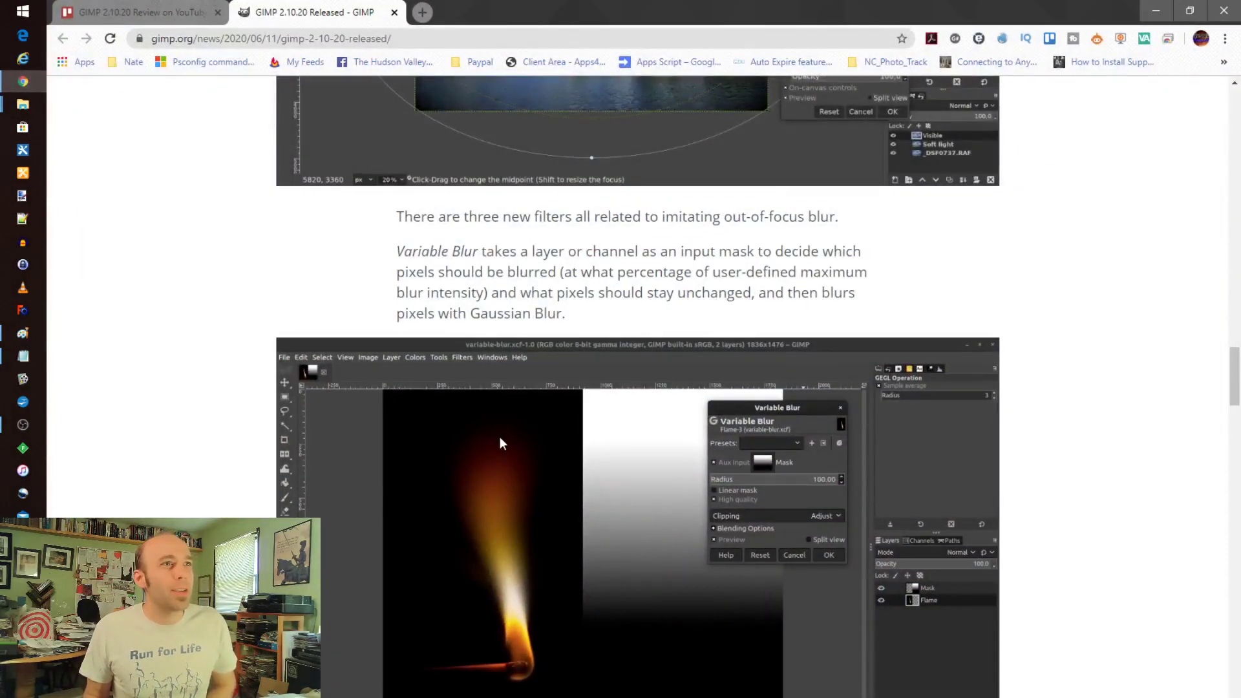
{"action": "scroll", "coordinate": [499, 437], "scroll_direction": "down", "scroll_amount": 2}
{"action": "scroll", "coordinate": [502, 435], "scroll_direction": "up", "scroll_amount": 1}
{"action": "scroll", "coordinate": [506, 434], "scroll_direction": "up", "scroll_amount": 1}
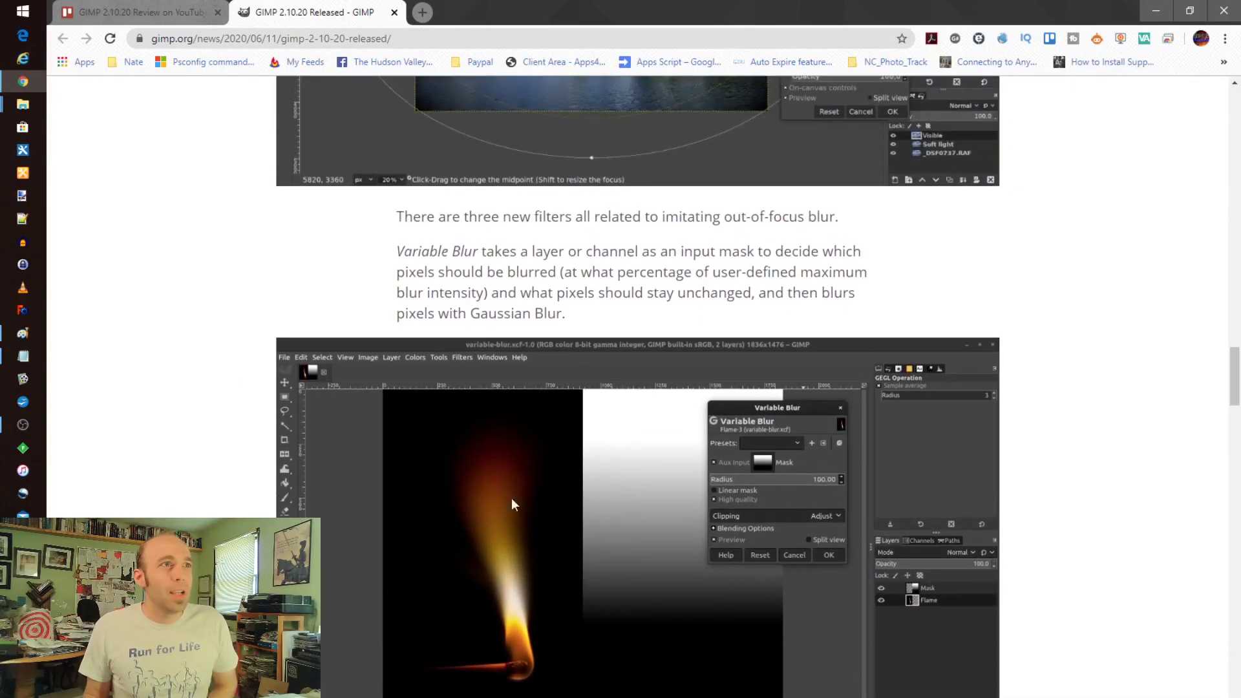